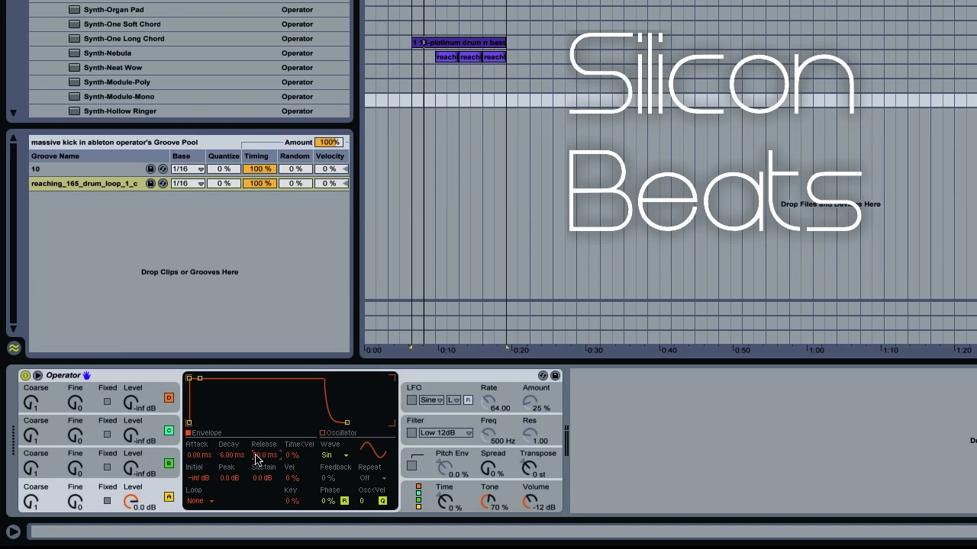
# Lengthen oscillator A's envelope release by entering 8 in the Release field
pyautogui.write('80')
pyautogui.press('Return')
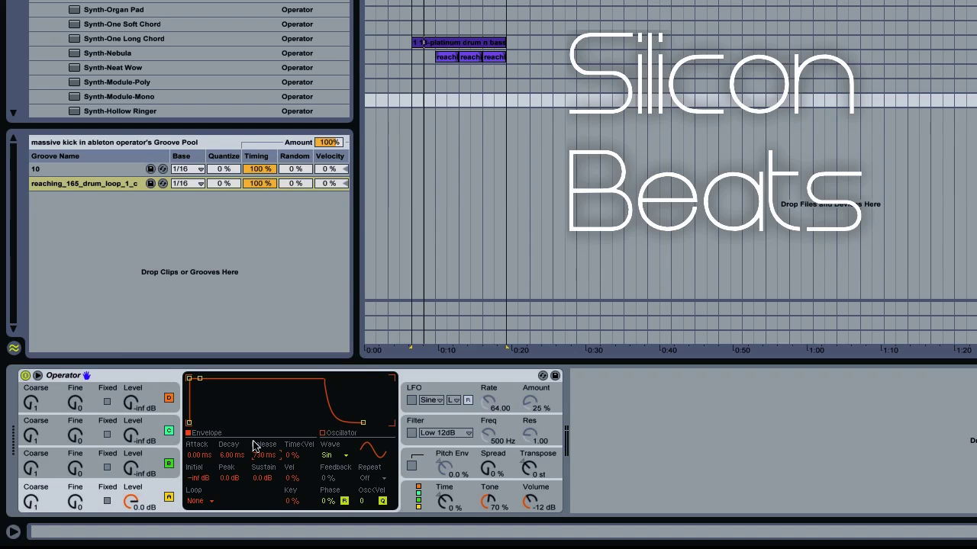
# Give oscillator B the Square 16 waveform
pyautogui.click(151, 462)
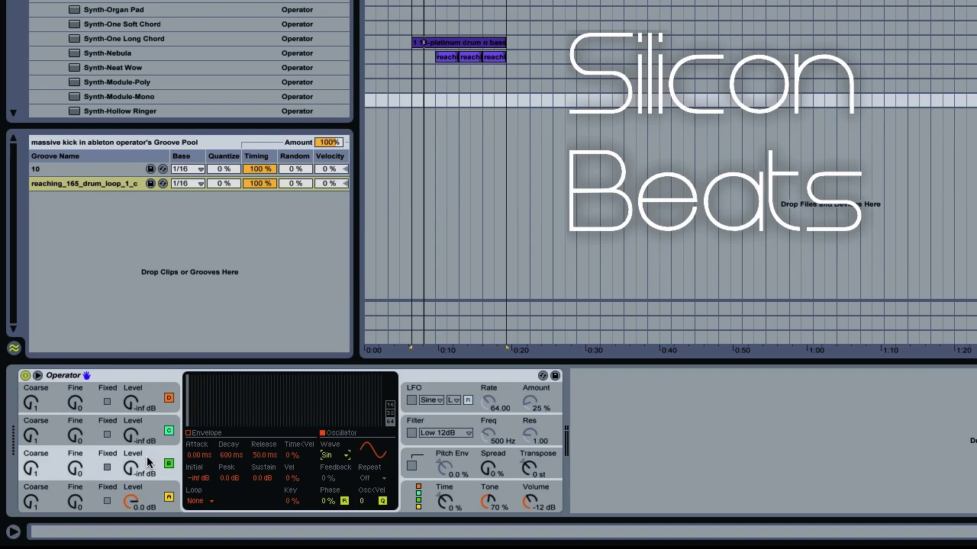
pyautogui.click(326, 457)
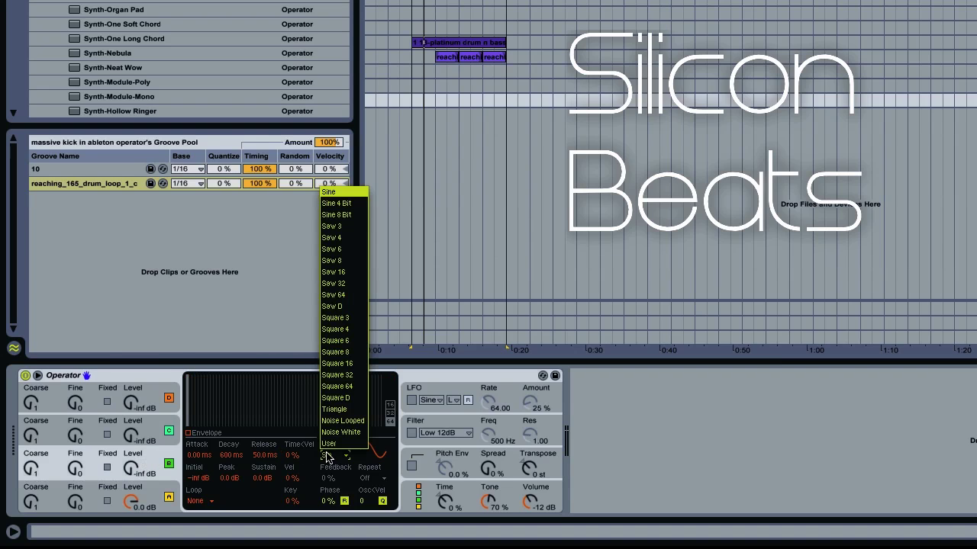
pyautogui.click(345, 367)
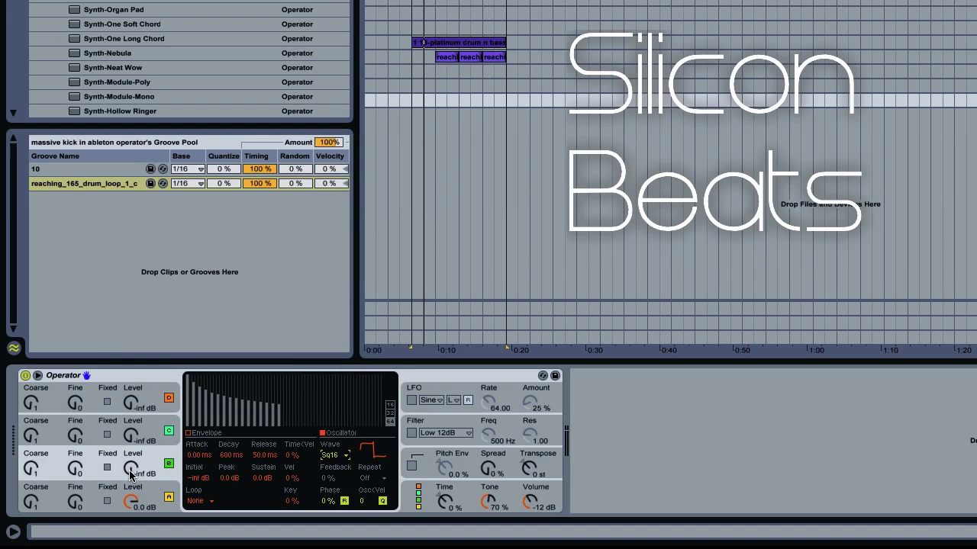
# Set oscillator B to -22 dB and coarse 20, decaying over 666 ms to -18 dB sustain
pyautogui.moveTo(131, 474); pyautogui.dragTo(131, 450)
pyautogui.moveTo(132, 469); pyautogui.dragTo(132, 472)
pyautogui.moveTo(31, 468)
pyautogui.mouseDown()
pyautogui.moveTo(32, 436)
pyautogui.moveTo(36, 473)
pyautogui.mouseUp()
pyautogui.click(197, 435)
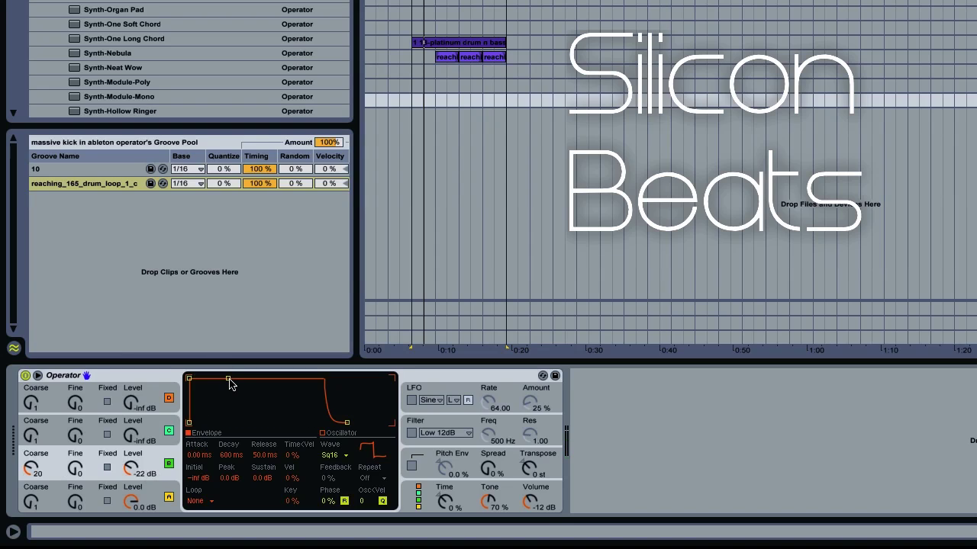
pyautogui.moveTo(228, 379); pyautogui.dragTo(188, 399)
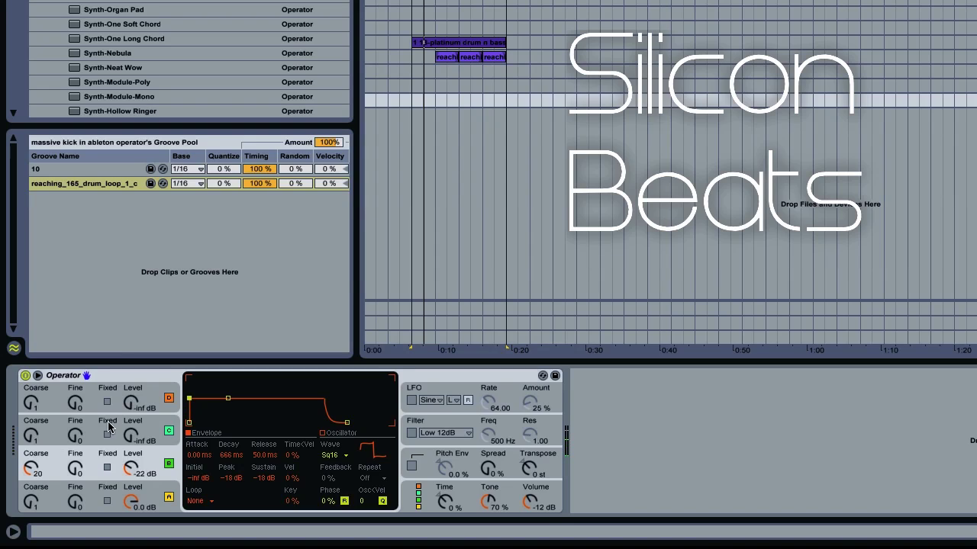
# Set oscillator C to 31 % phase and -6.3 dB, with its envelope sustain lowered to -6.2 dB
pyautogui.click(151, 441)
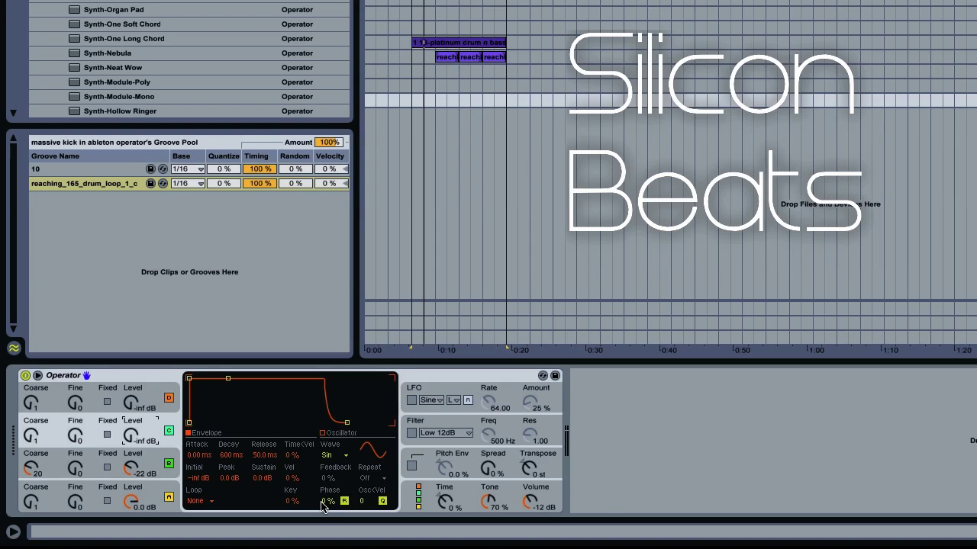
pyautogui.moveTo(324, 506); pyautogui.dragTo(323, 484)
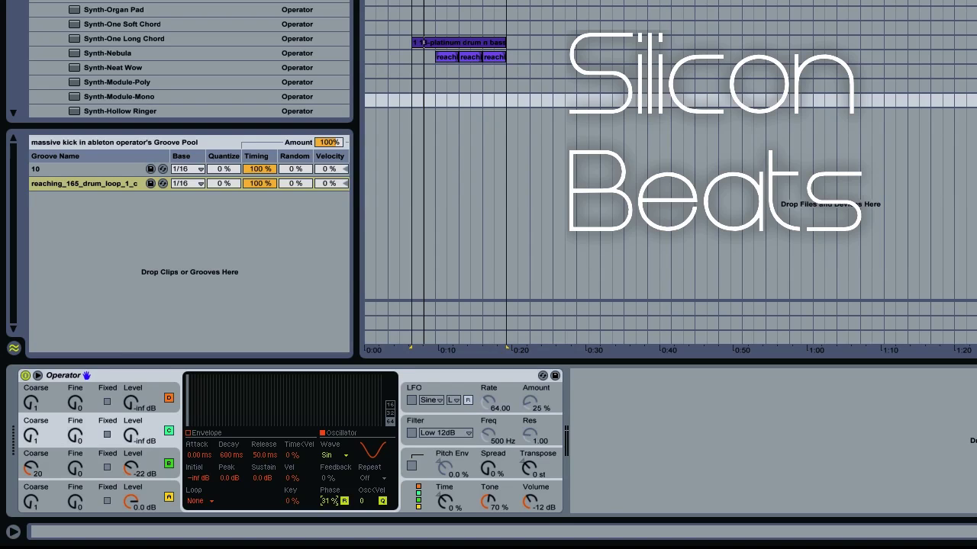
pyautogui.moveTo(133, 441); pyautogui.dragTo(132, 412)
pyautogui.click(191, 428)
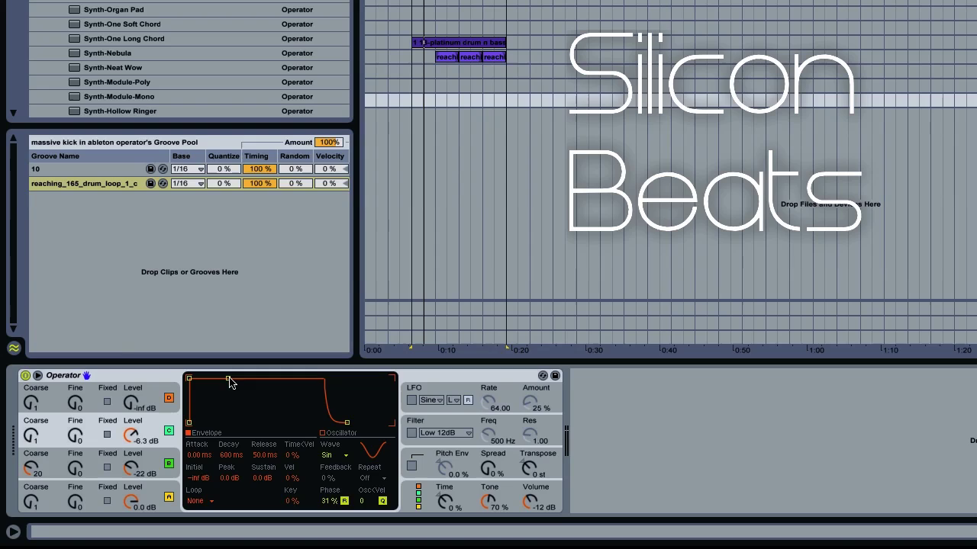
pyautogui.moveTo(229, 379); pyautogui.dragTo(228, 385)
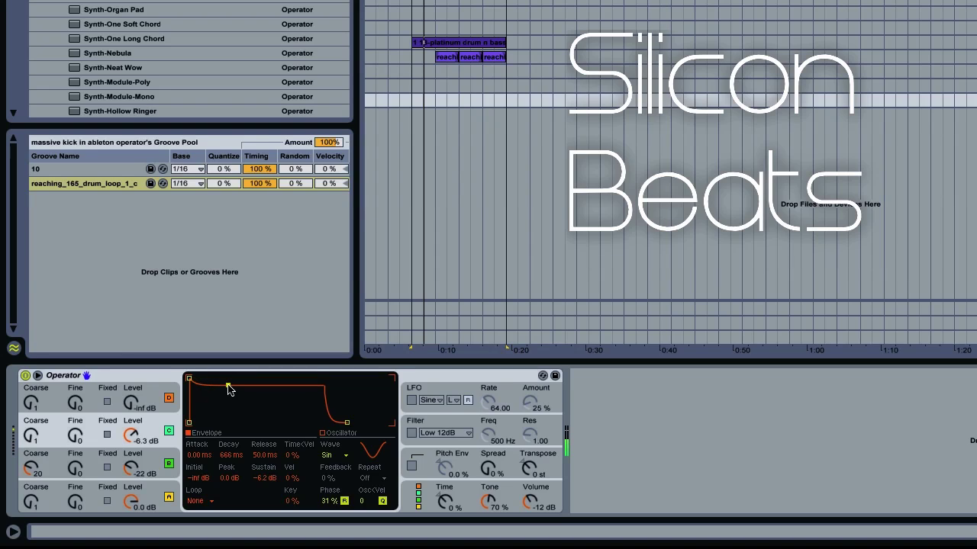
# Give oscillator D a 458 ms decay to -7.6 dB sustain and raise its level to -22 dB
pyautogui.click(128, 394)
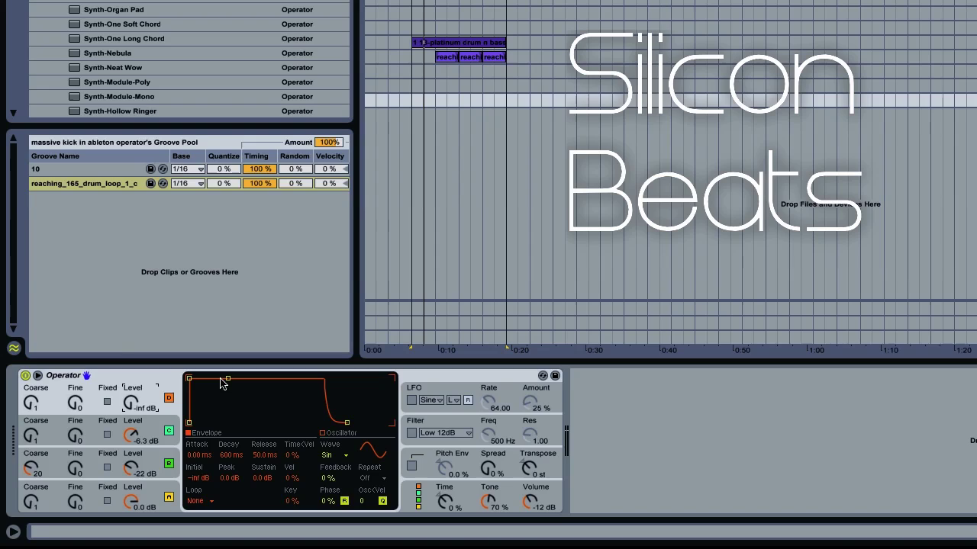
pyautogui.moveTo(227, 379); pyautogui.dragTo(227, 386)
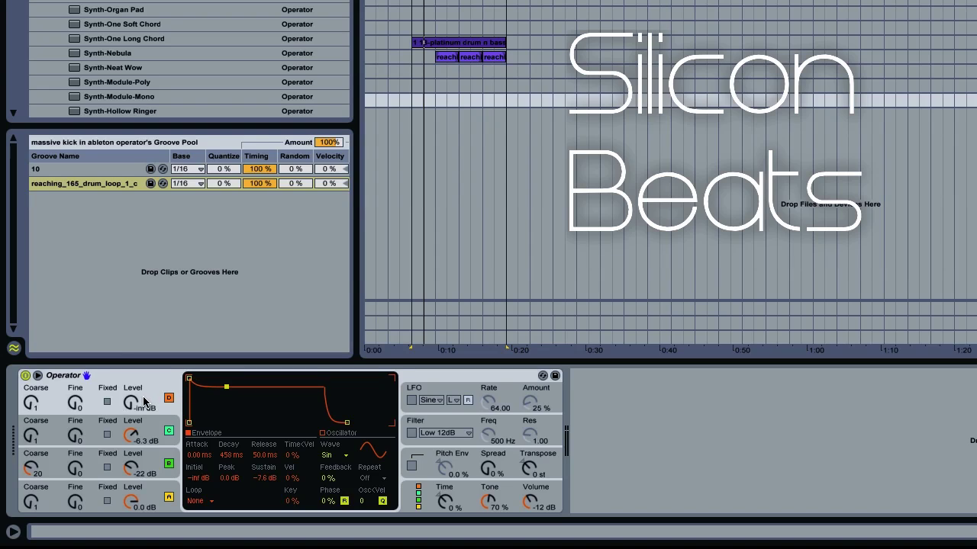
pyautogui.moveTo(139, 405); pyautogui.dragTo(139, 389)
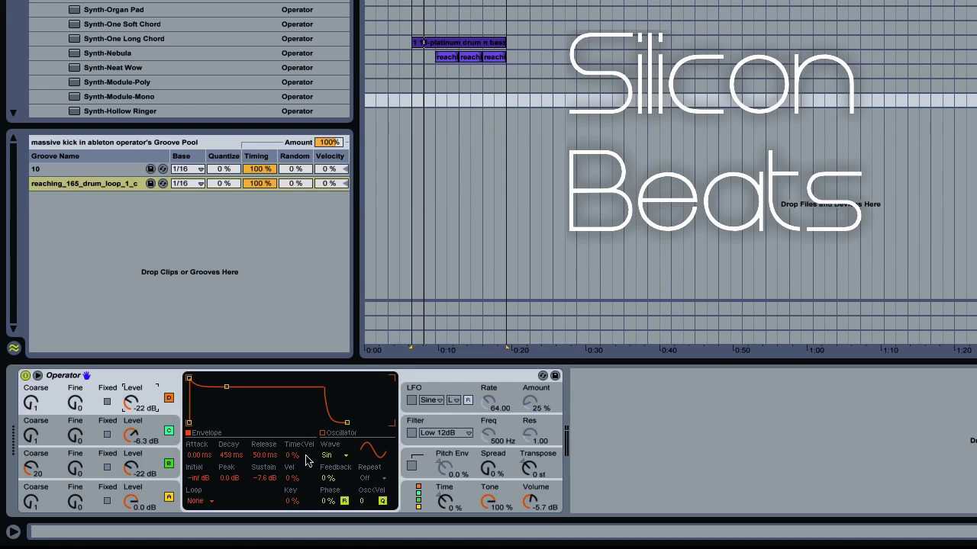
# Pick a new oscillator routing algorithm and set Operator's Voices to 1
pyautogui.click(418, 495)
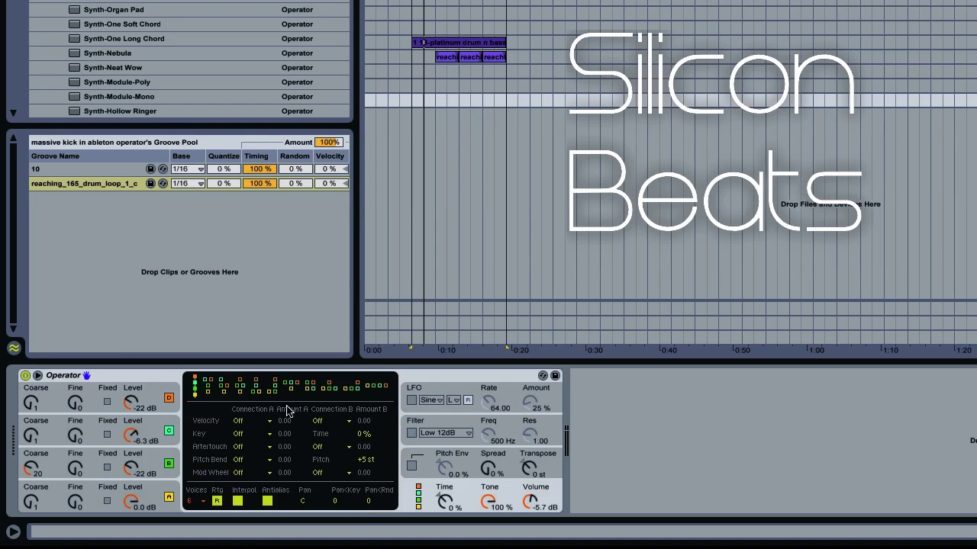
pyautogui.click(258, 392)
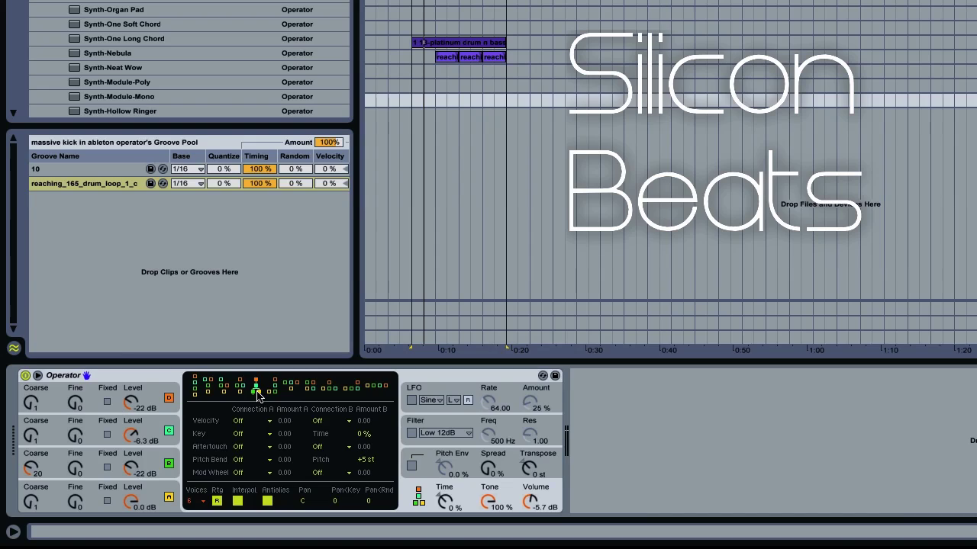
pyautogui.click(192, 502)
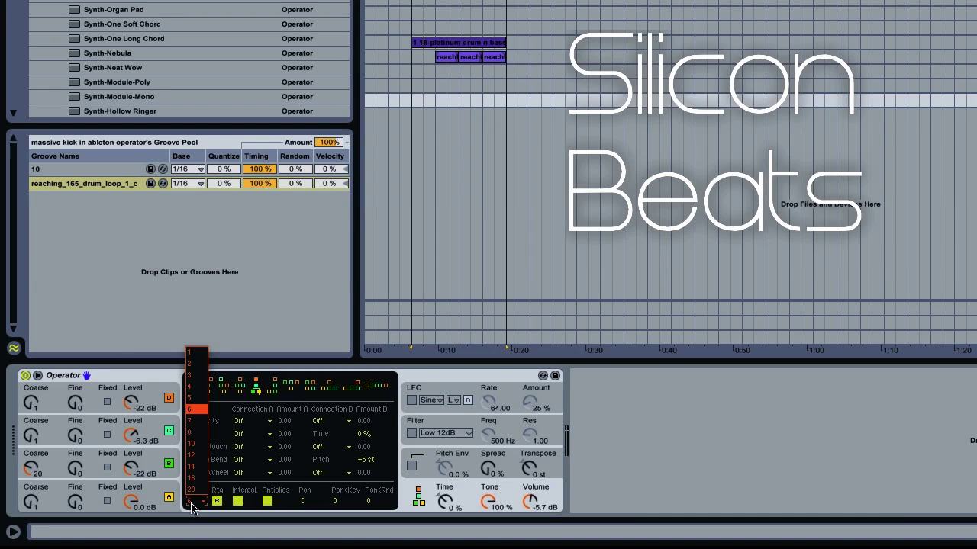
pyautogui.click(201, 359)
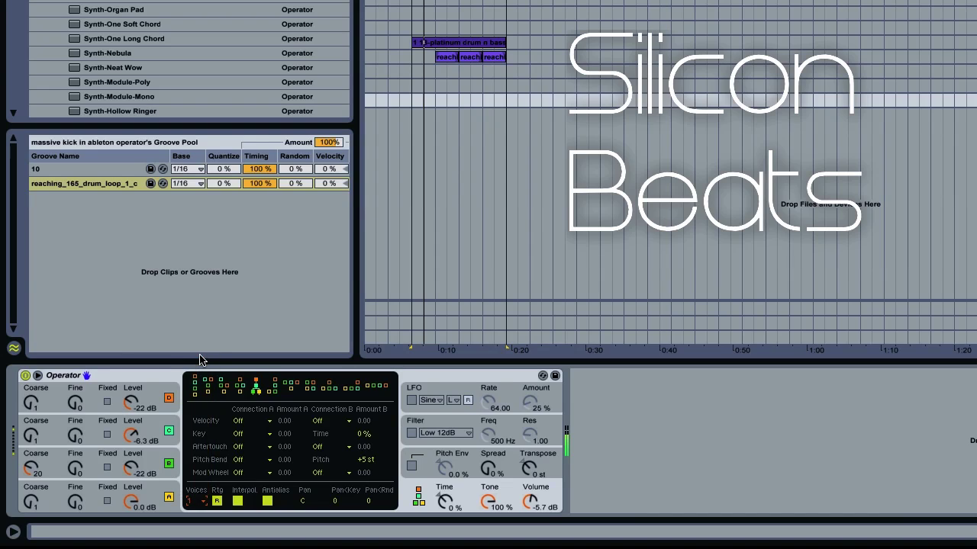
# Turn on the LFO and route it only to the filter, not oscillators A–D
pyautogui.click(410, 400)
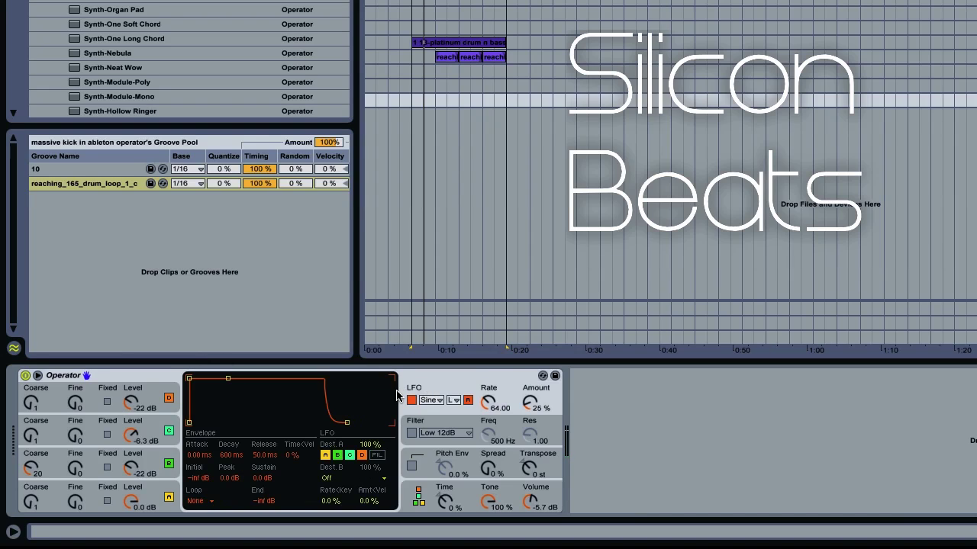
pyautogui.click(375, 456)
pyautogui.click(362, 456)
pyautogui.click(350, 455)
pyautogui.click(337, 456)
pyautogui.click(325, 455)
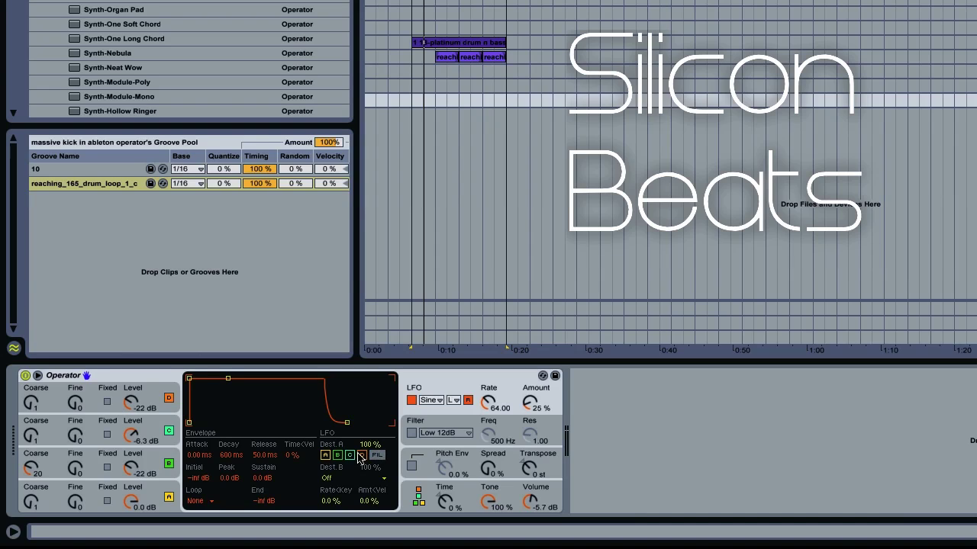
# Enable the filter with the Low SVF type
pyautogui.click(411, 433)
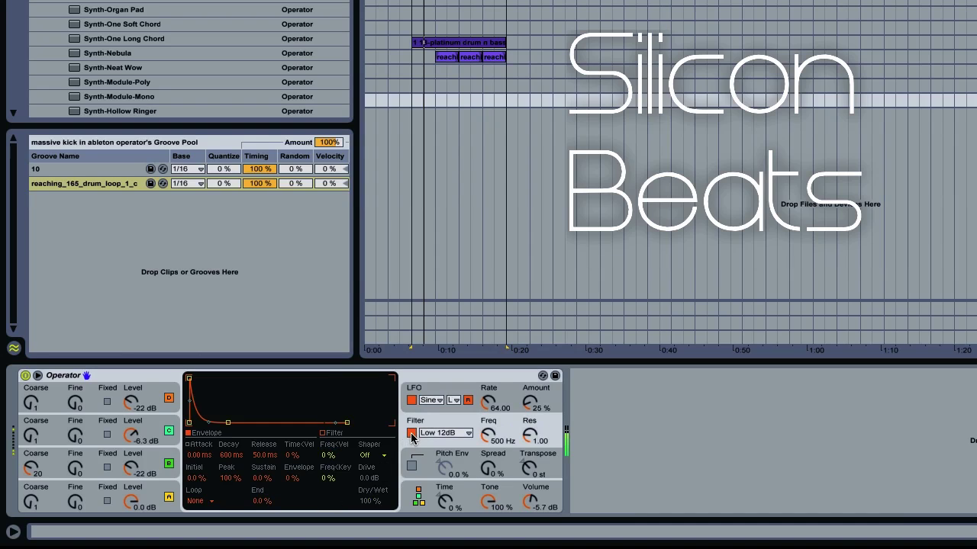
pyautogui.click(447, 434)
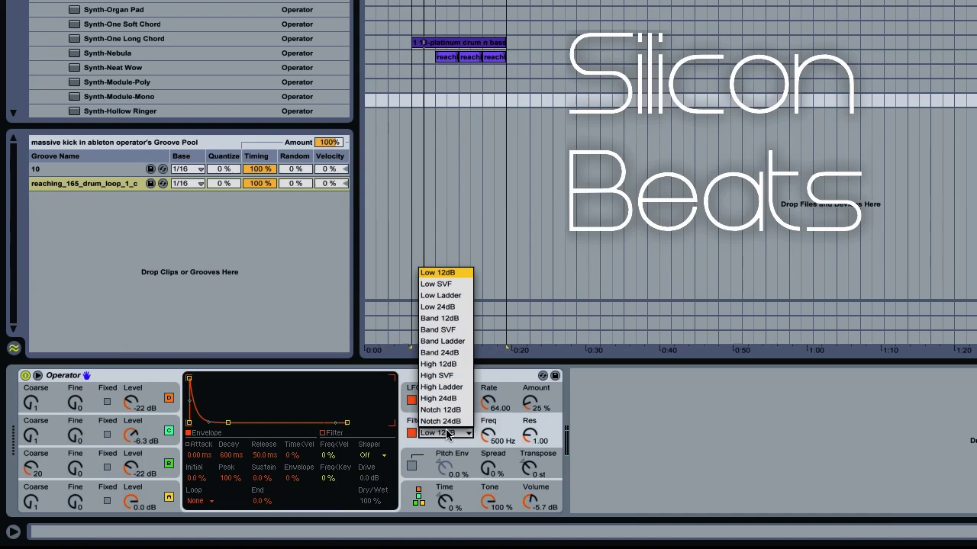
pyautogui.click(428, 284)
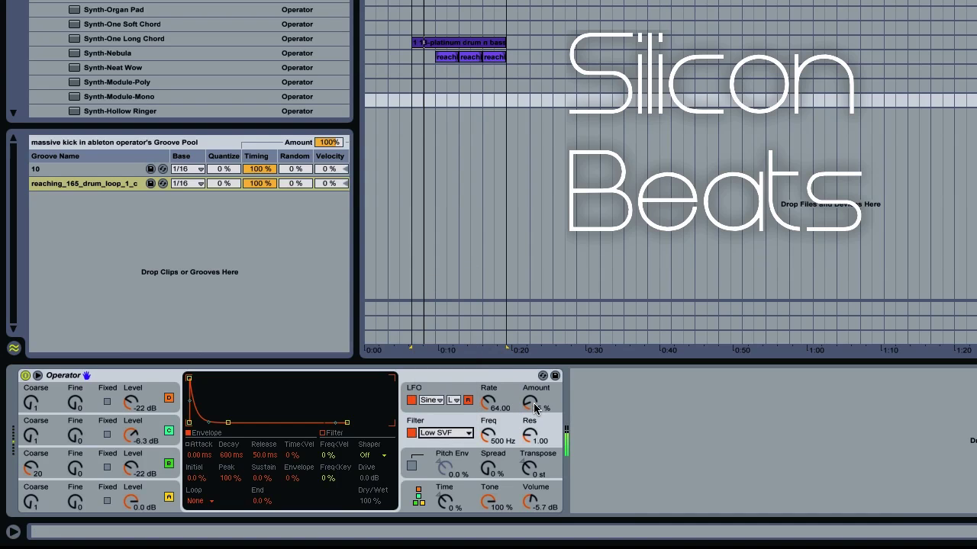
# Set LFO amount to 100 % and sync its rate to 1/8
pyautogui.moveTo(537, 409); pyautogui.dragTo(536, 366)
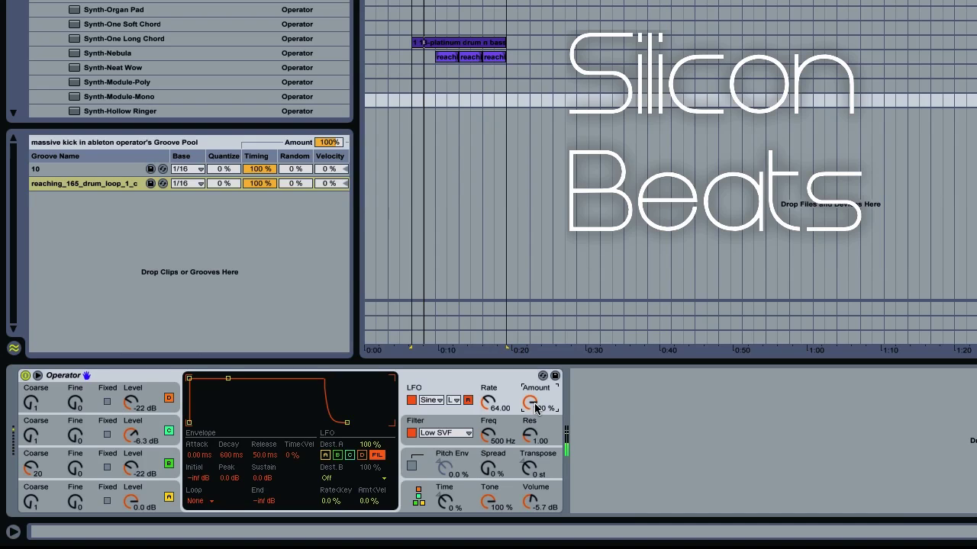
pyautogui.click(454, 399)
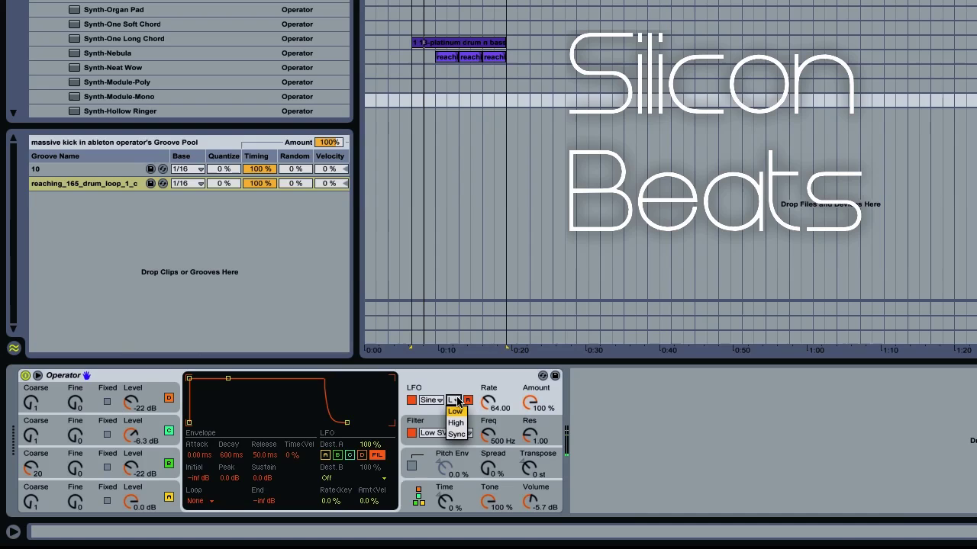
pyautogui.click(457, 434)
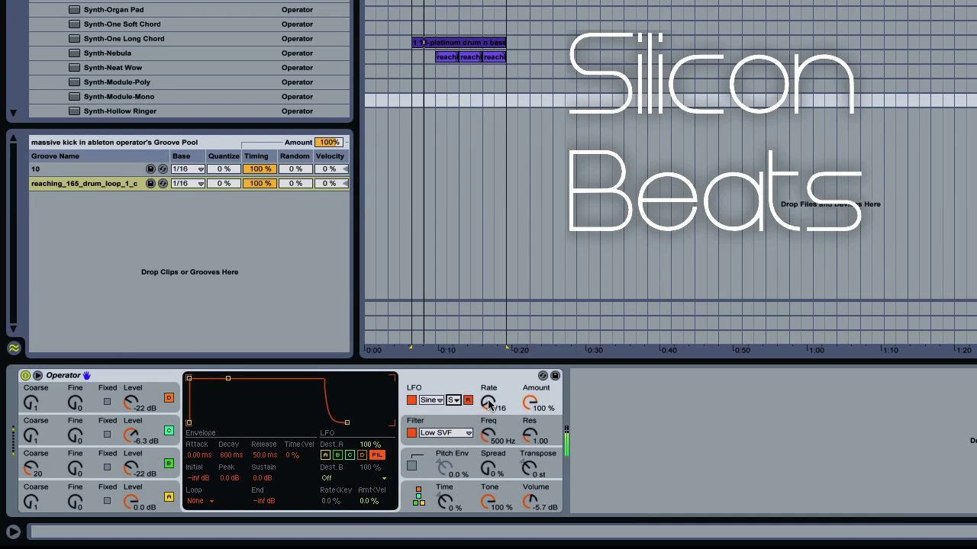
pyautogui.moveTo(488, 402); pyautogui.dragTo(488, 386)
# Set filter cutoff to 1.01 kHz, resonance to 3.88, and transpose the patch to -12 st
pyautogui.moveTo(493, 436); pyautogui.dragTo(492, 415)
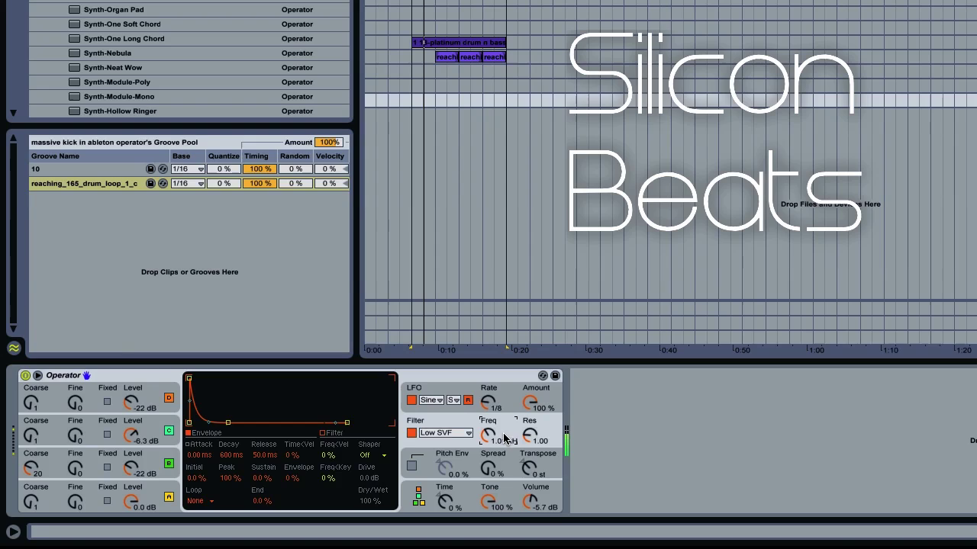
pyautogui.moveTo(527, 436); pyautogui.dragTo(528, 408)
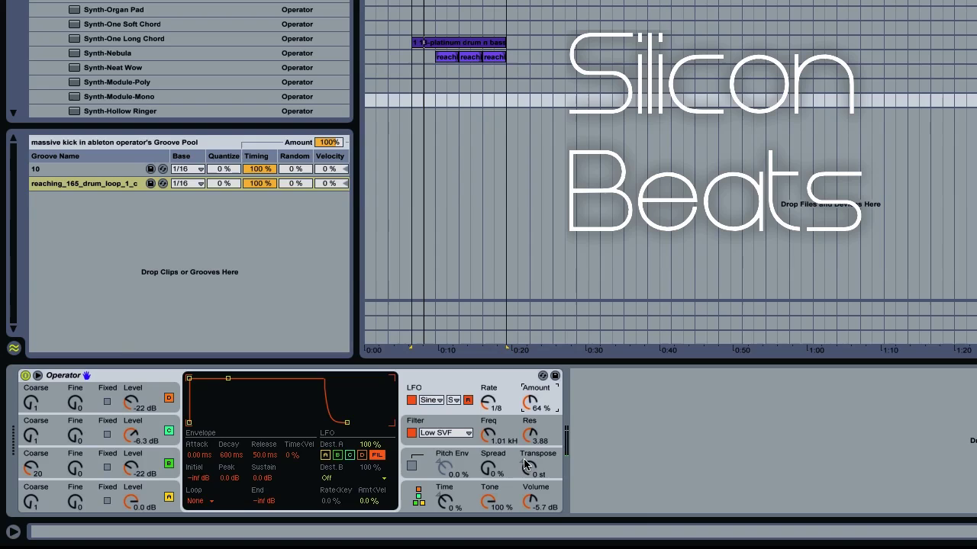
pyautogui.moveTo(527, 470); pyautogui.dragTo(487, 458)
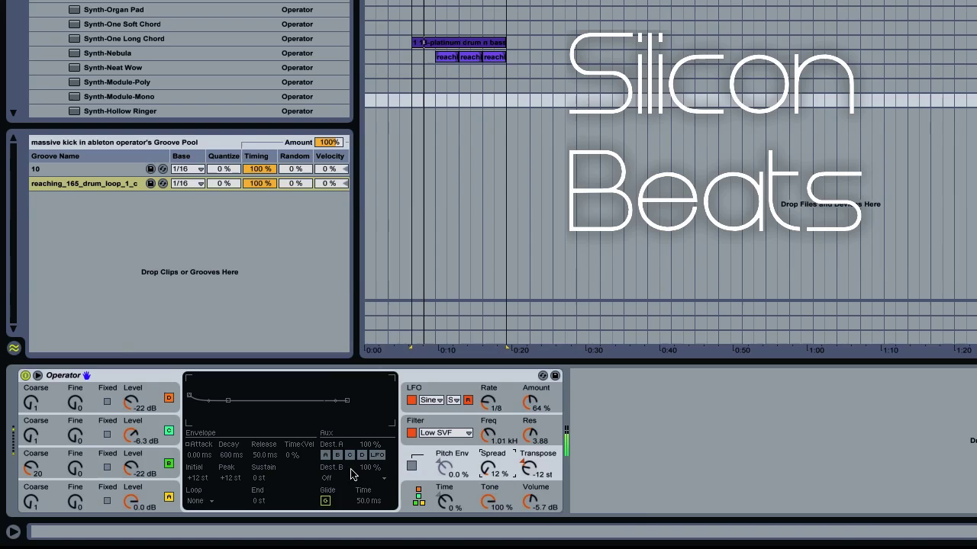
# Raise oscillator B to -18 dB and the LFO amount to 89 %, then switch to Session View
pyautogui.click(158, 471)
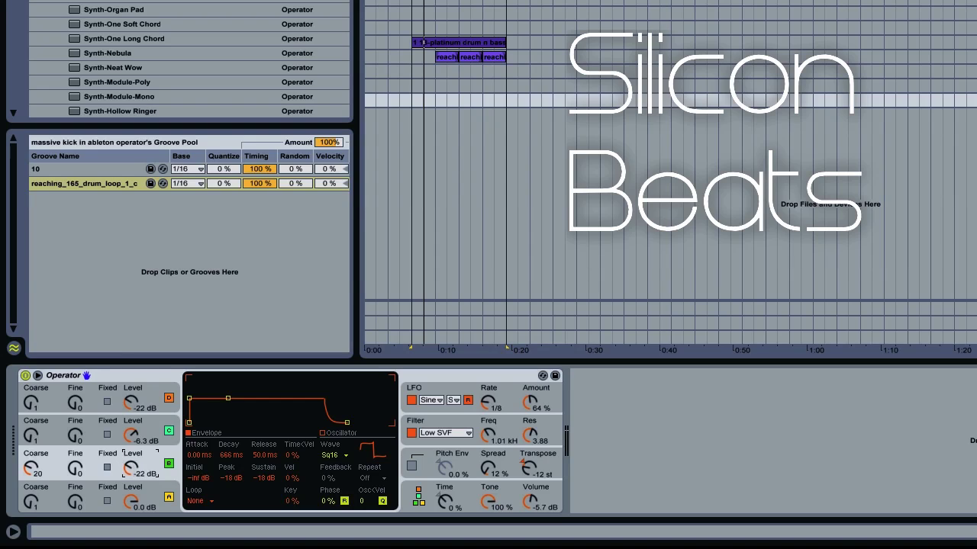
pyautogui.moveTo(131, 467); pyautogui.dragTo(131, 465)
pyautogui.moveTo(536, 405)
pyautogui.mouseDown()
pyautogui.moveTo(536, 395)
pyautogui.moveTo(532, 406)
pyautogui.mouseUp()
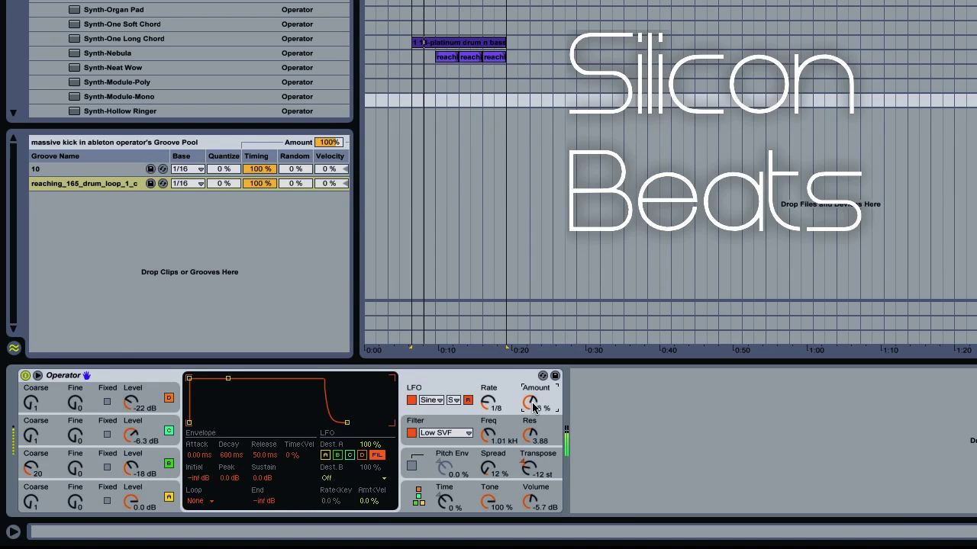
pyautogui.moveTo(533, 407)
pyautogui.mouseDown()
pyautogui.moveTo(533, 398)
pyautogui.moveTo(533, 407)
pyautogui.mouseUp()
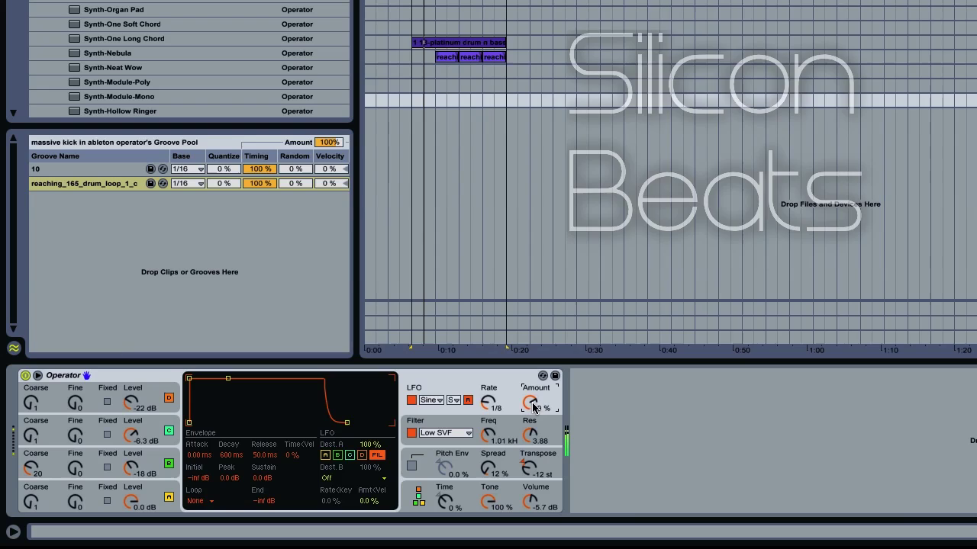
pyautogui.press('Tab')
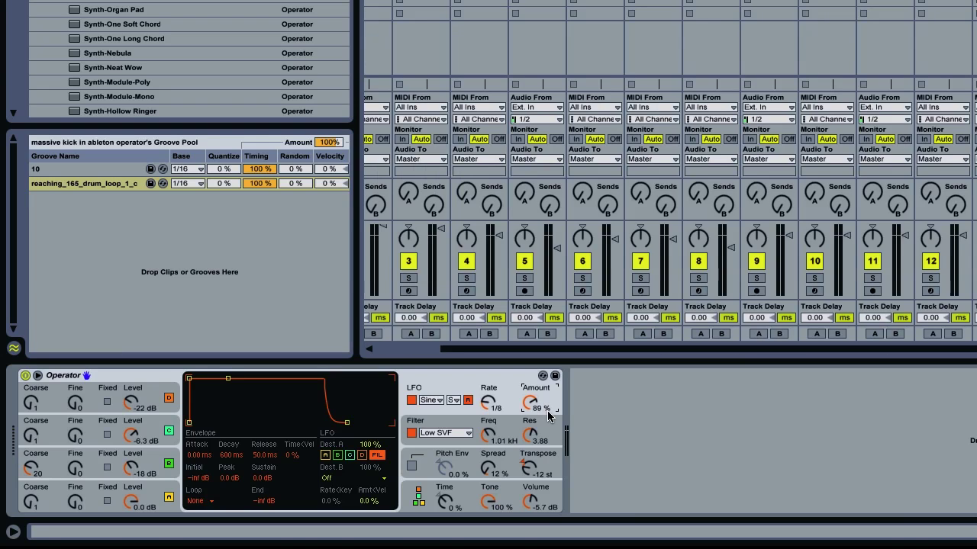